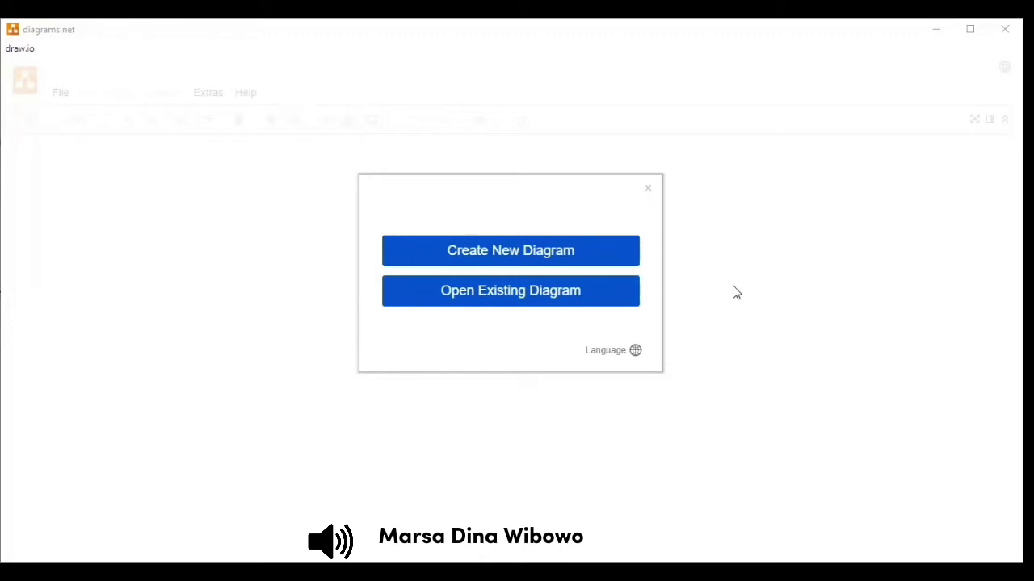
- Create a new blank diagram with the file name Relasi_Mahasiswa_Dosen
left_click(526, 253)
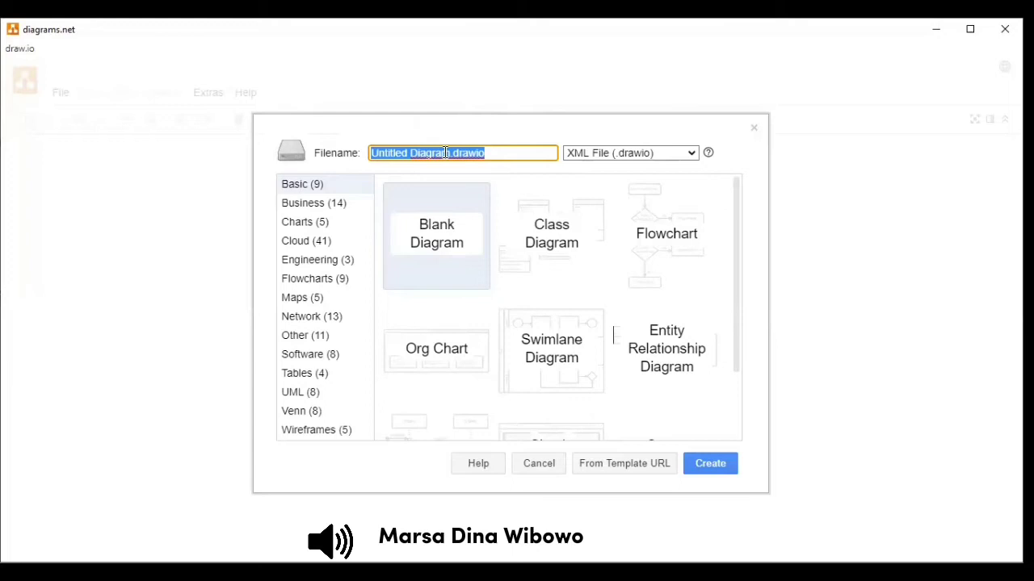
left_click(490, 154)
key("ctrl+a")
key("BackSpace")
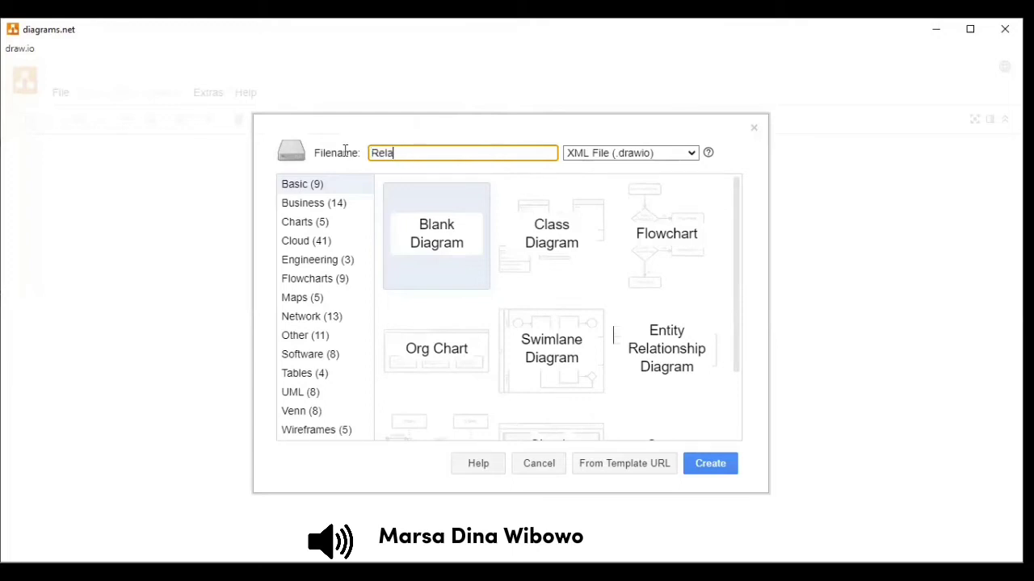
type("Relasi_Mahasiswa_Dosen")
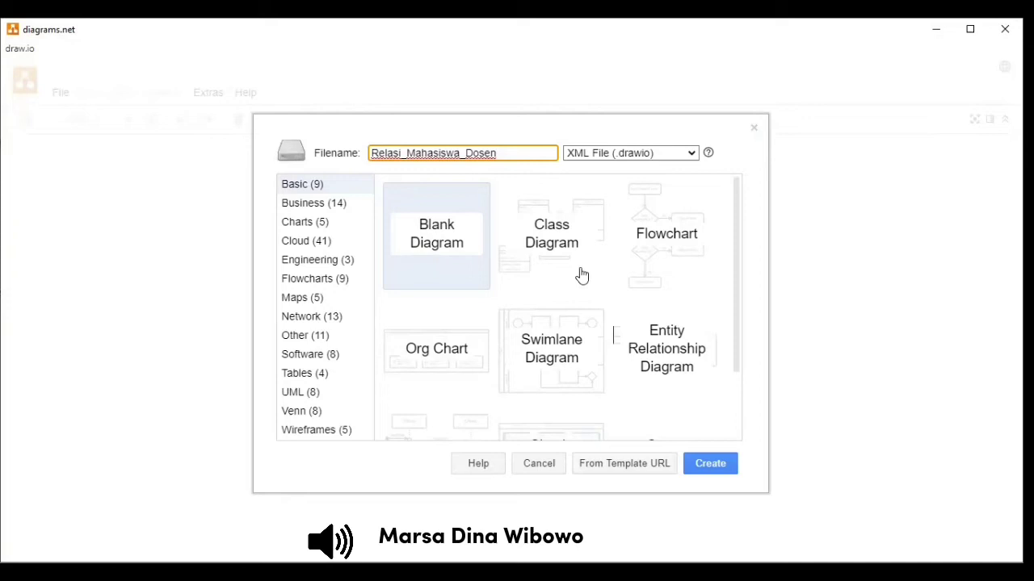
left_click(720, 472)
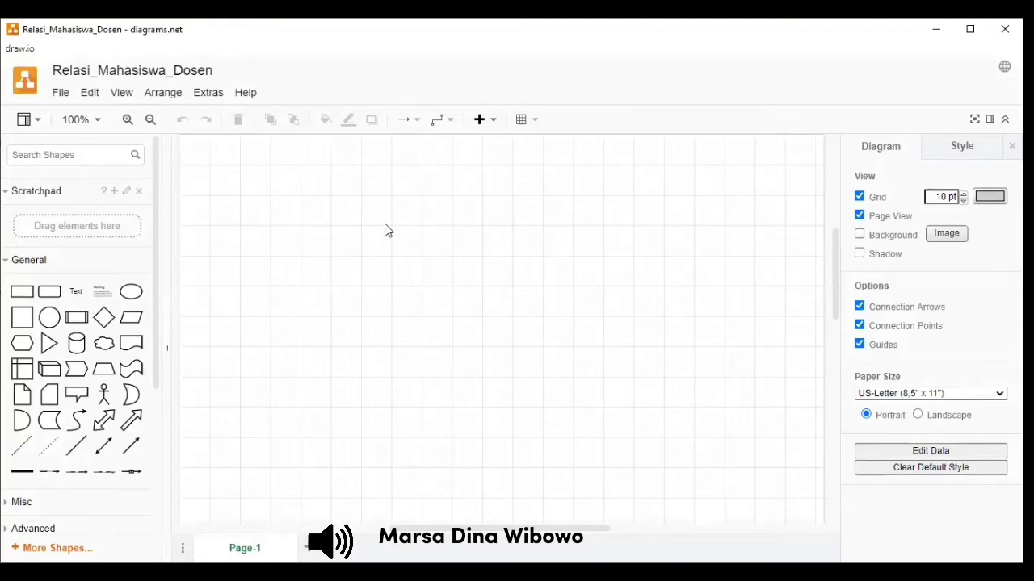
- Add a rectangle on the left part of the page and label it Mahasiswa
left_click(22, 292)
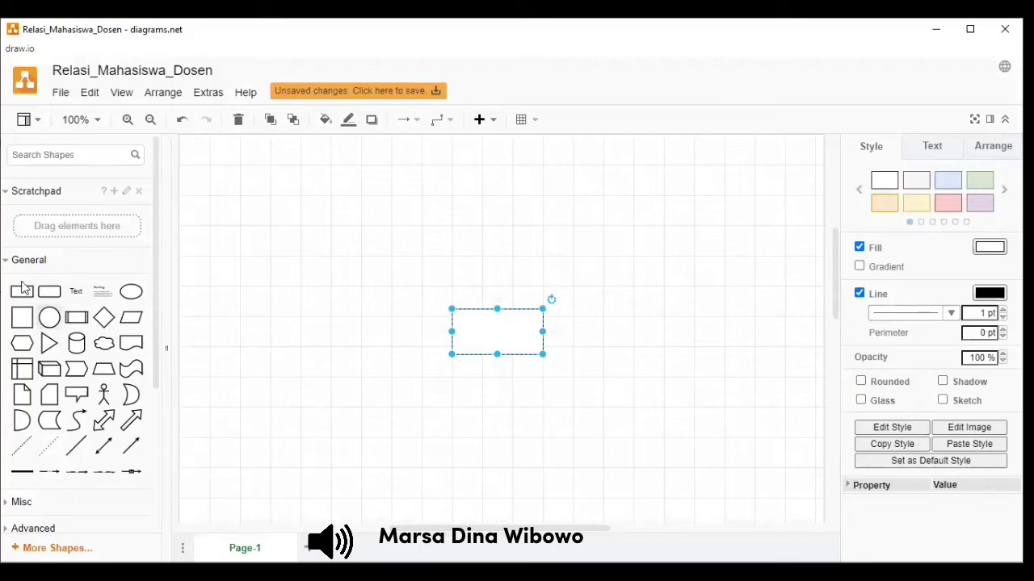
left_click_drag(507, 330, 323, 327)
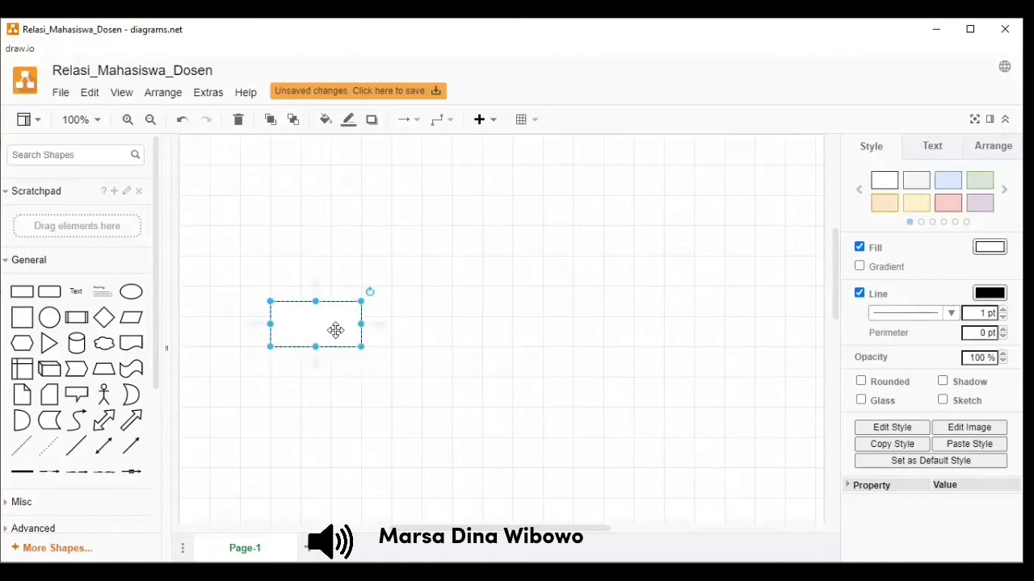
double_click(323, 327)
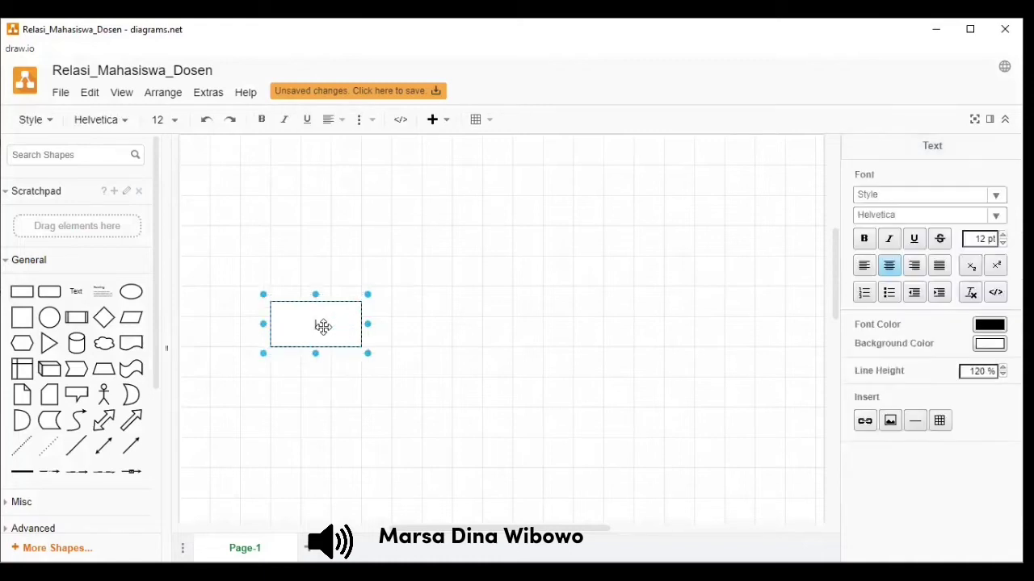
type("Mahasiswa")
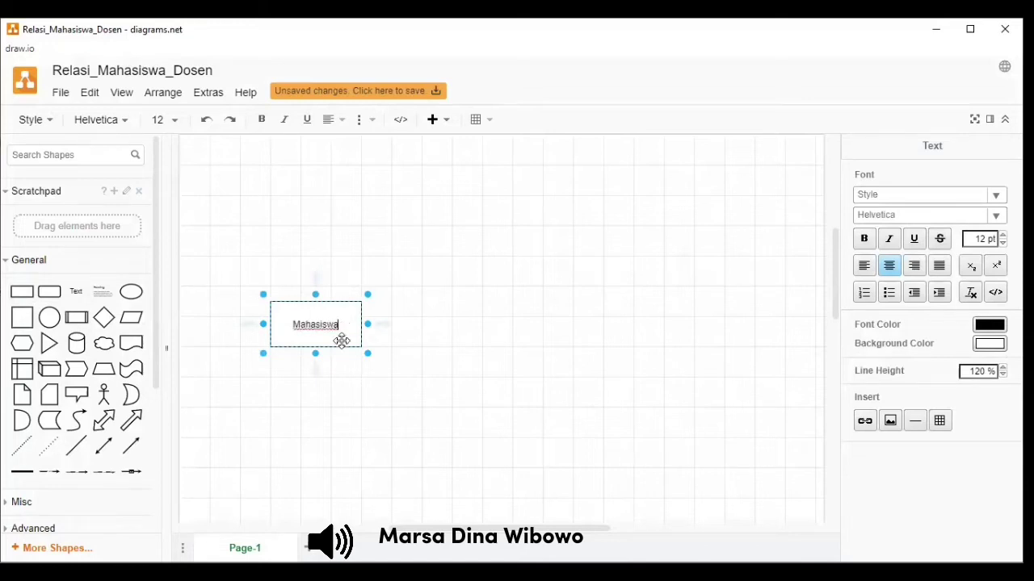
left_click(341, 388)
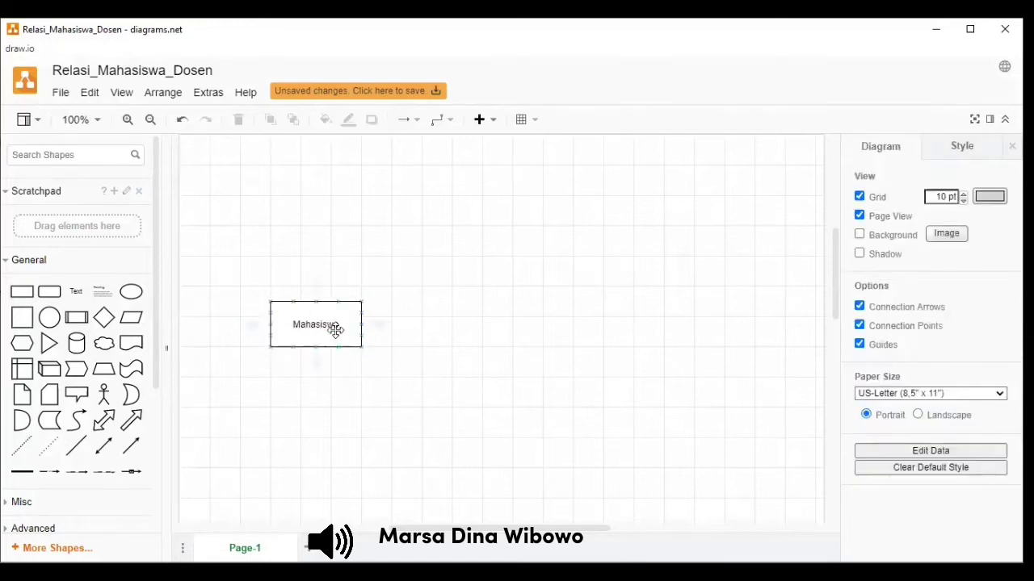
- Apply the light blue preset style to the Mahasiswa rectangle
left_click(336, 329)
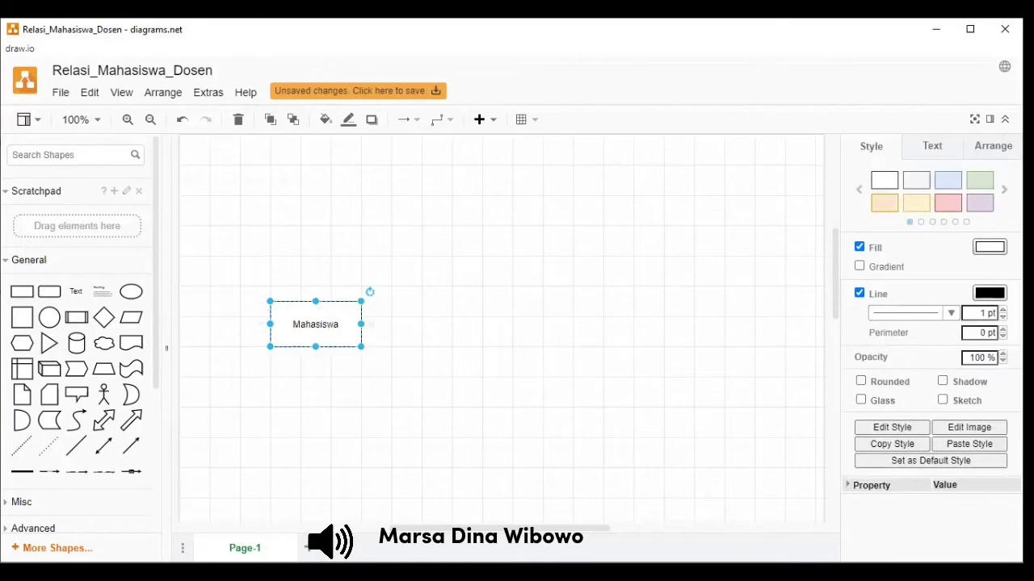
left_click(950, 182)
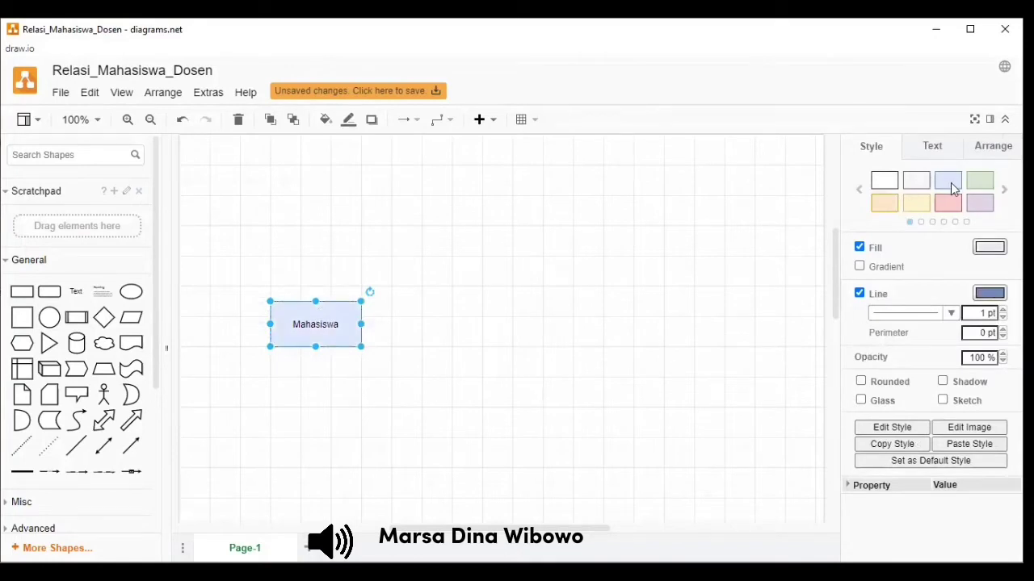
left_click(490, 374)
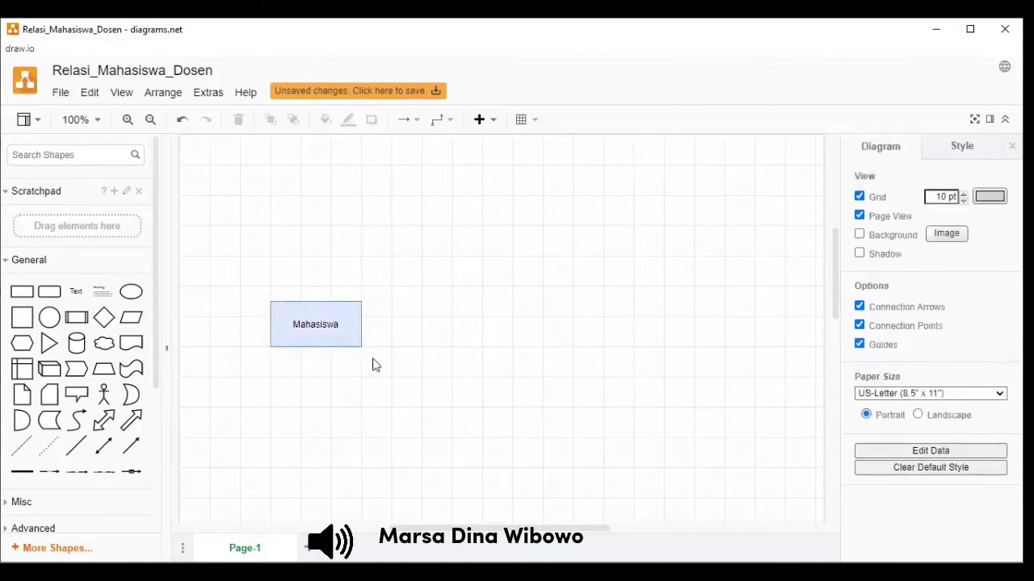
- Add a rectangle labelled Dosen on the right part of the page, level with Mahasiswa, and style it light orange
left_click(21, 293)
left_click_drag(513, 340, 718, 333)
double_click(712, 326)
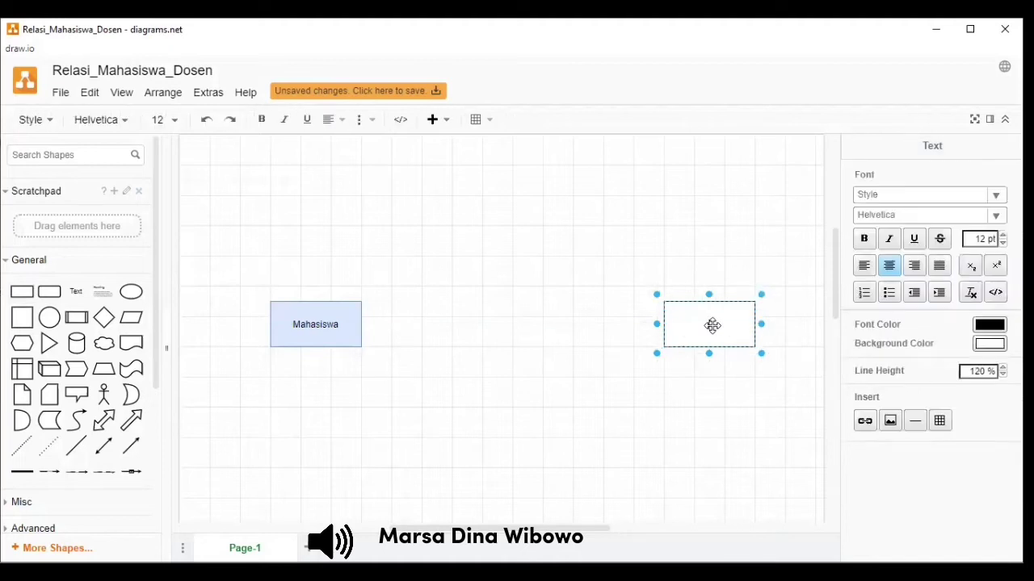
type("Do")
left_click(735, 319)
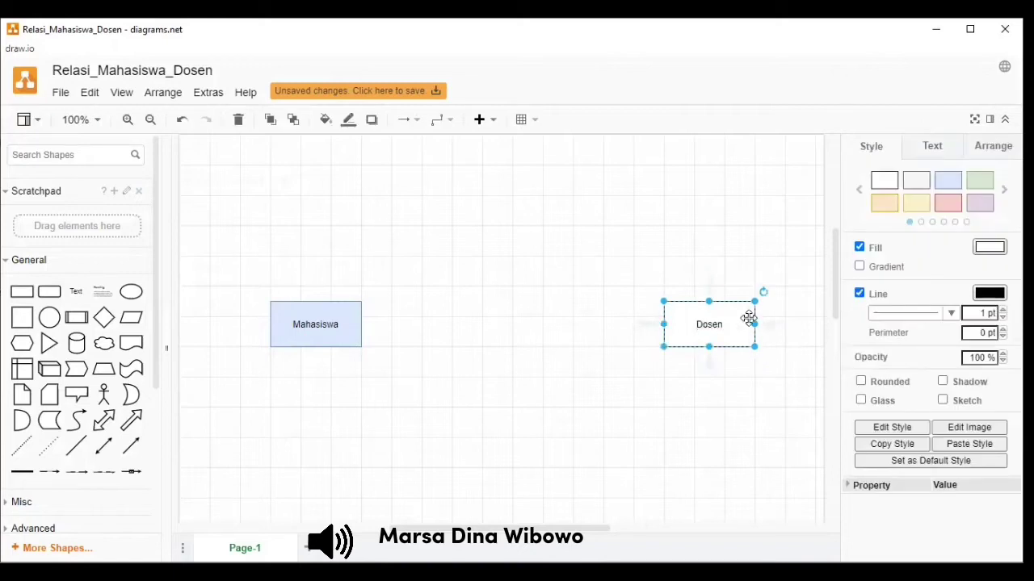
left_click(888, 205)
left_click(463, 356)
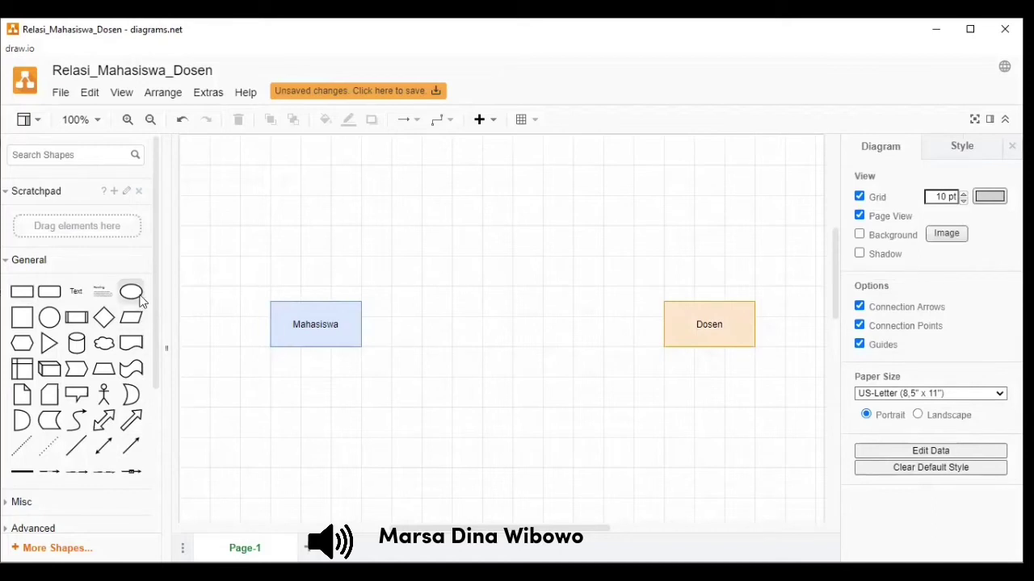
- Add a small attribute ellipse above the Mahasiswa rectangle, labelled Nama Mahasiswa on two lines
mouse_move(140, 299)
left_click(139, 297)
left_click_drag(543, 360, 315, 246)
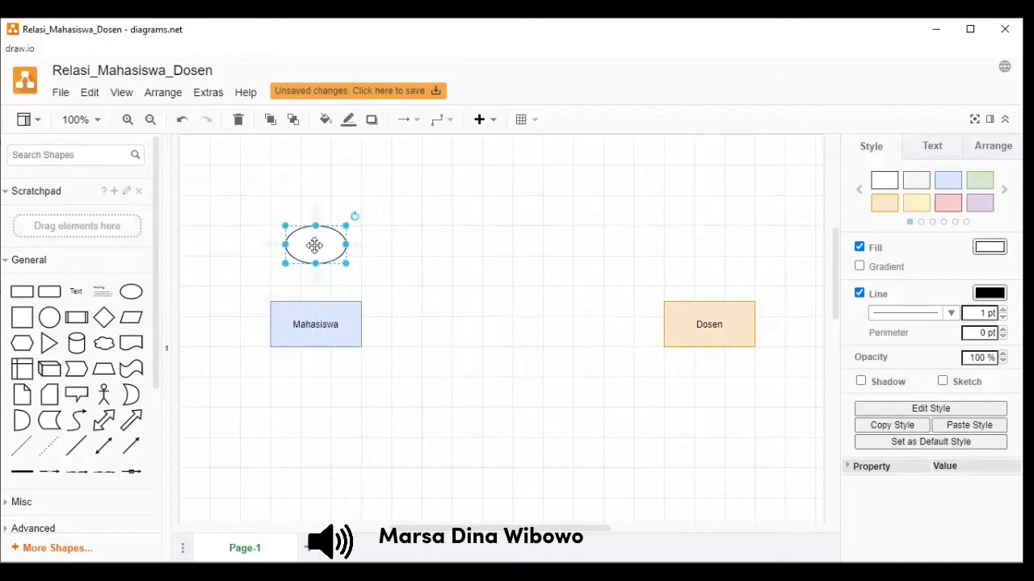
double_click(315, 246)
type("Nama")
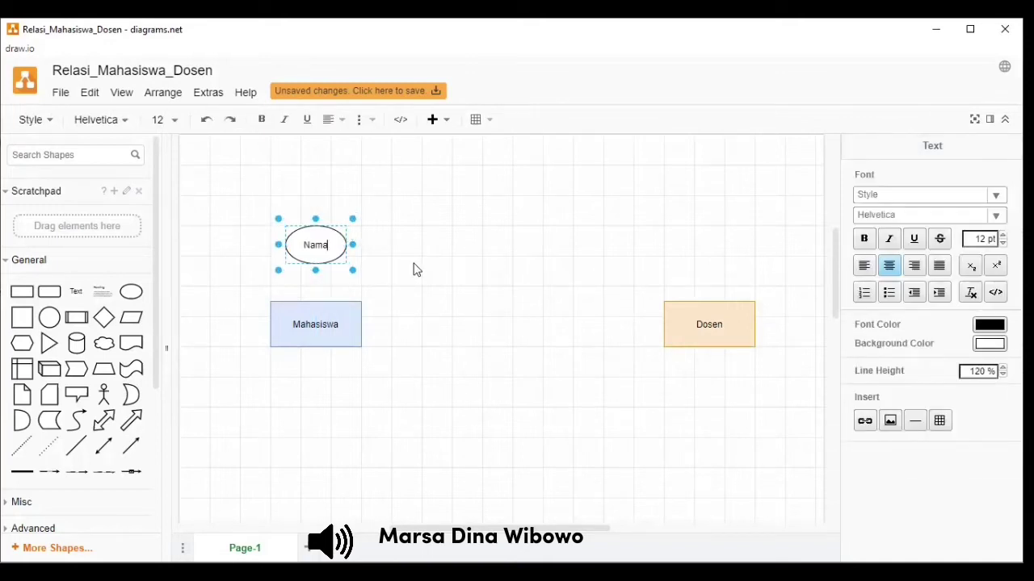
key("Return")
type("Mahasiswa")
left_click(418, 293)
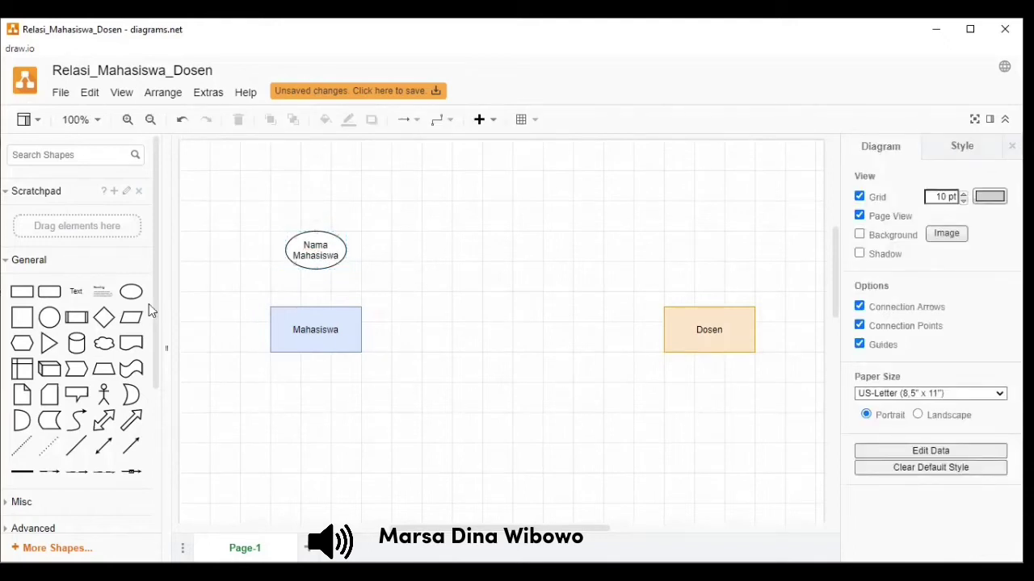
- Add a small ellipse labelled NIM to the right of the Nama Mahasiswa ellipse
left_click(130, 292)
left_click_drag(540, 358, 519, 337)
double_click(486, 324)
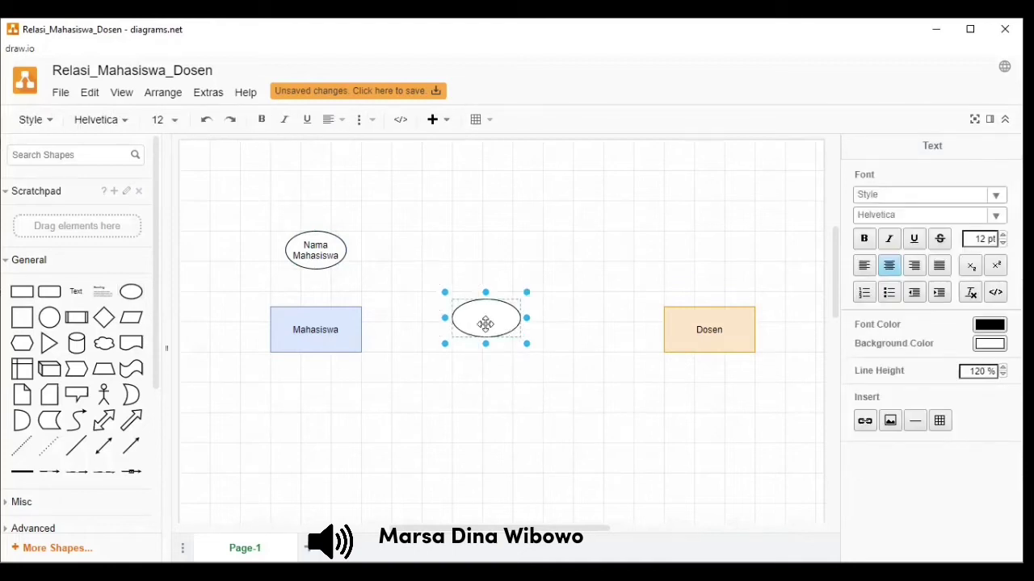
type("NIM")
left_click(487, 393)
left_click_drag(490, 318, 414, 276)
left_click(441, 348)
- Add a small ellipse labelled No Telp left of Nama Mahasiswa and raise the Nama Mahasiswa ellipse slightly
left_click_drag(131, 291, 505, 331)
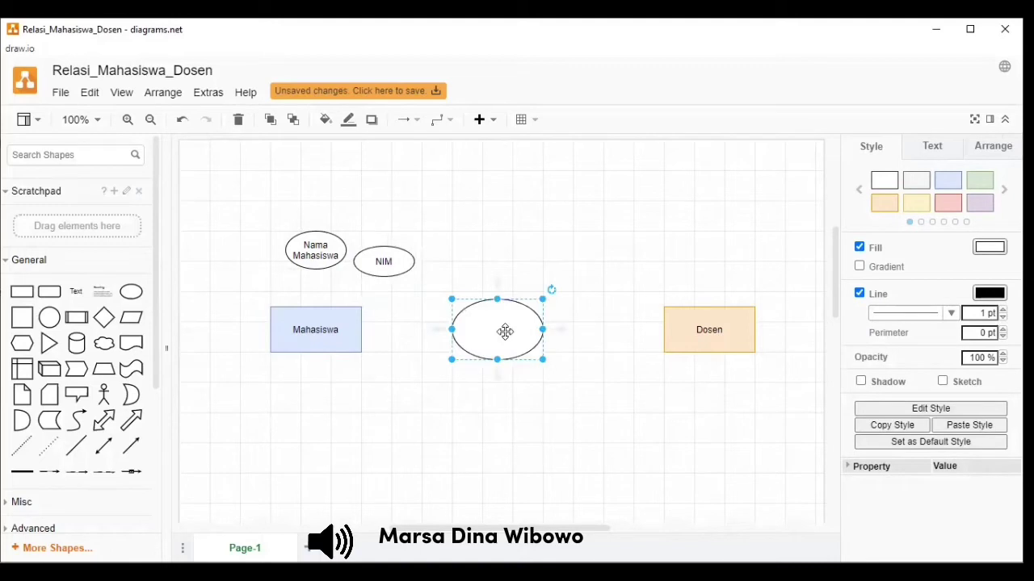
double_click(505, 331)
type("nO")
key("BackSpace")
key("BackSpace")
type("No Telp")
left_click_drag(549, 366, 261, 269)
left_click(490, 332)
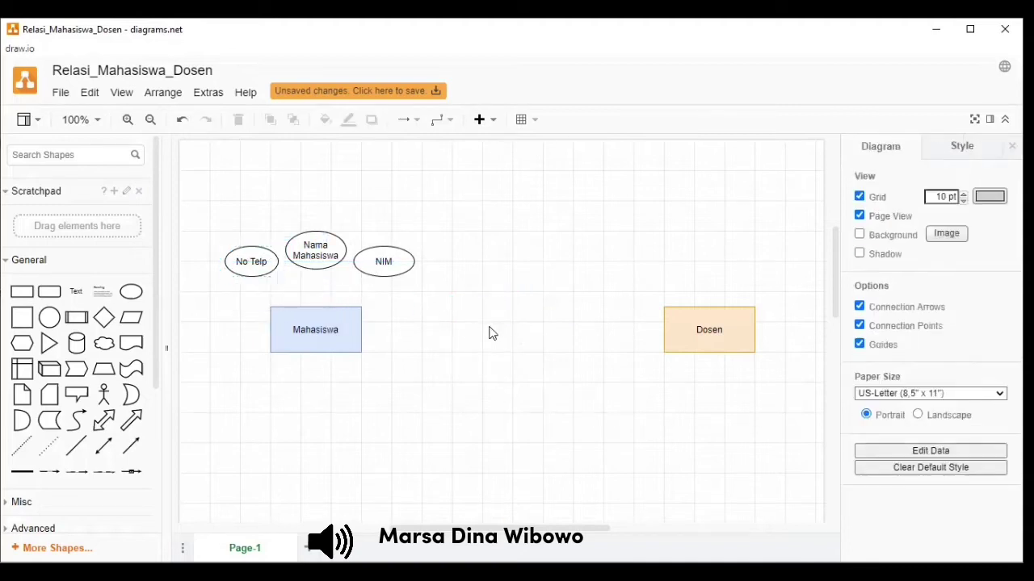
left_click(317, 252)
left_click_drag(317, 252, 317, 237)
- Add an ellipse labelled Tempat/tgl lahir, shrink it, and move it to the left of the Mahasiswa rectangle
left_click_drag(131, 292, 456, 316)
double_click(495, 327)
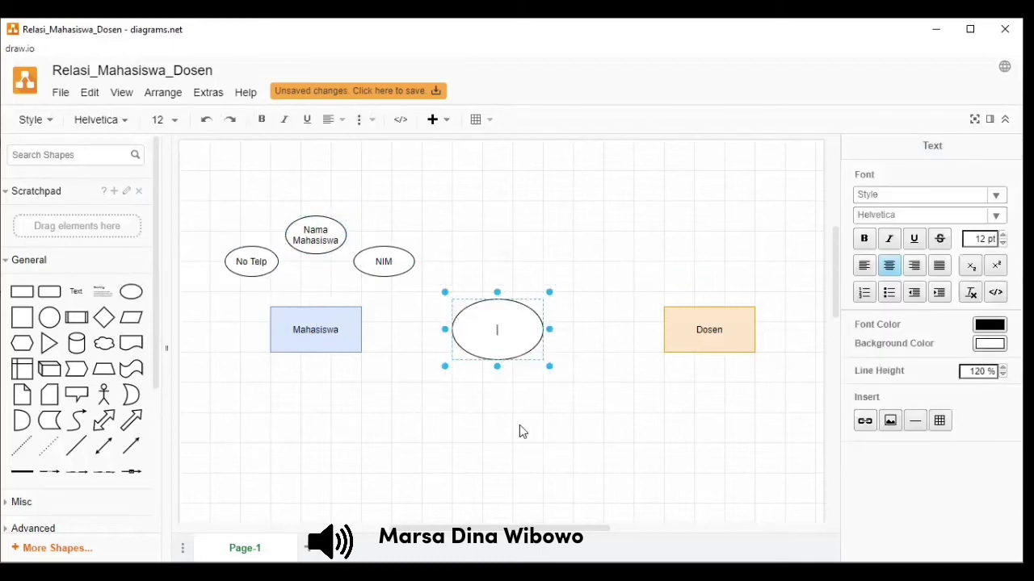
type("tem")
key("BackSpace")
key("BackSpace")
key("BackSpace")
type("Tempat/tgl lahir")
left_click(528, 425)
left_click_drag(502, 346, 227, 316)
- Arrange the four attribute ellipses in an arc above the Mahasiswa rectangle
left_click(252, 260)
left_click_drag(252, 260, 371, 256)
left_click_drag(398, 265, 384, 250)
left_click_drag(226, 304, 269, 271)
left_click(322, 361)
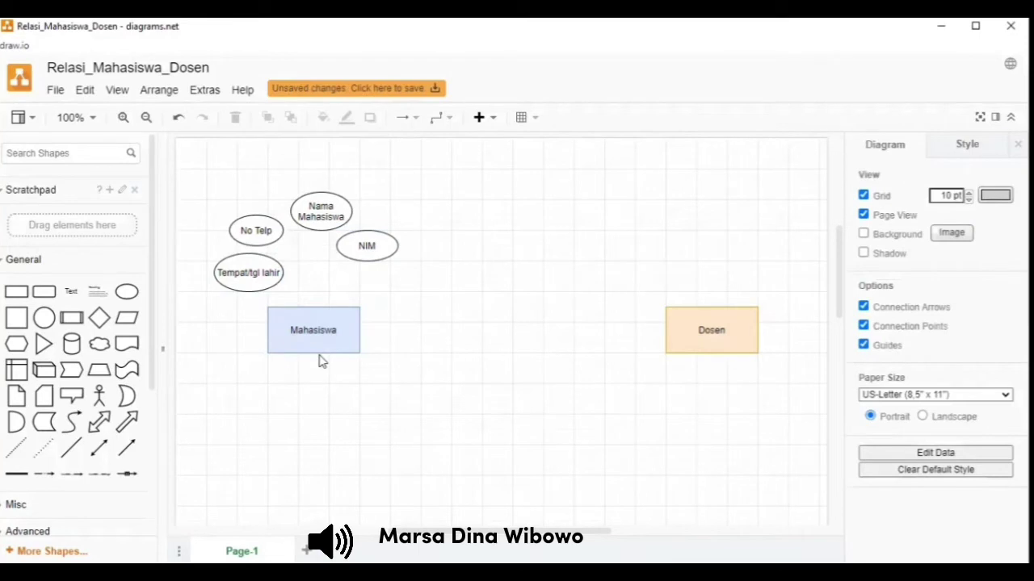
- Connect the Mahasiswa rectangle to the NIM ellipse with a plain straight line
left_click(319, 349)
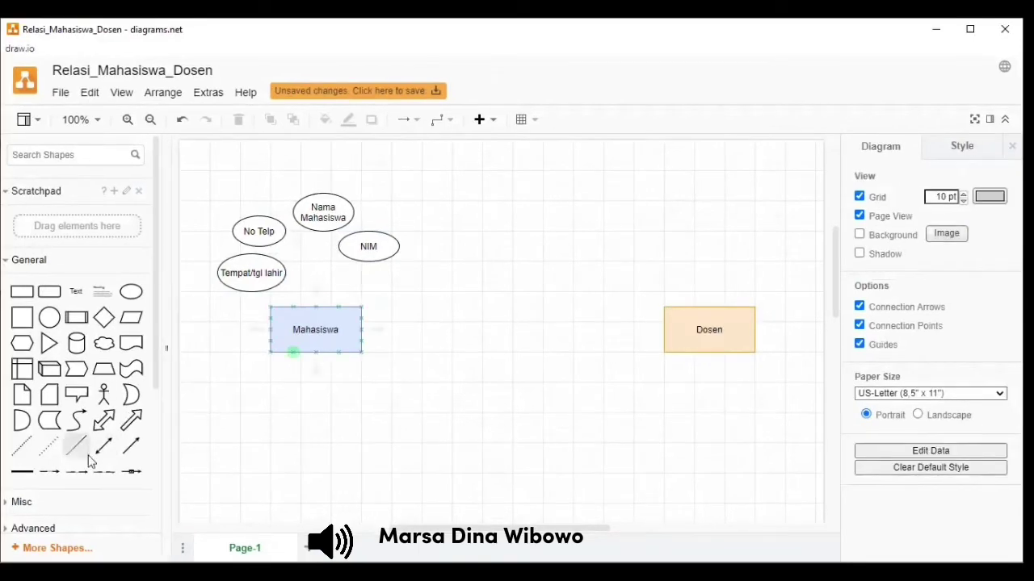
left_click(85, 449)
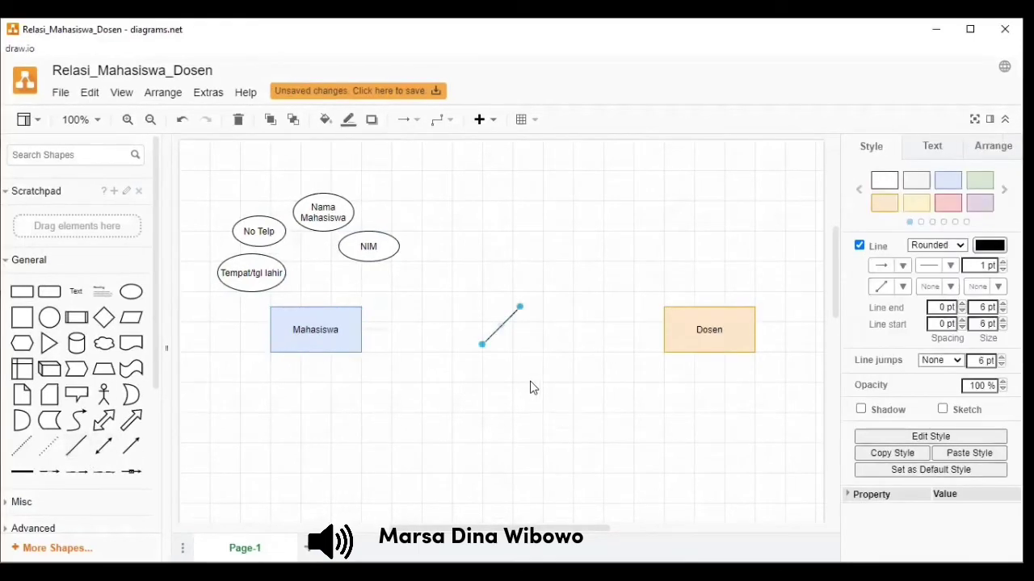
left_click_drag(510, 319, 331, 304)
left_click_drag(376, 262, 358, 261)
left_click(445, 286)
- Duplicate the NIM line and use the copy to connect Mahasiswa to the Nama Mahasiswa ellipse
left_click(341, 286)
right_click(342, 286)
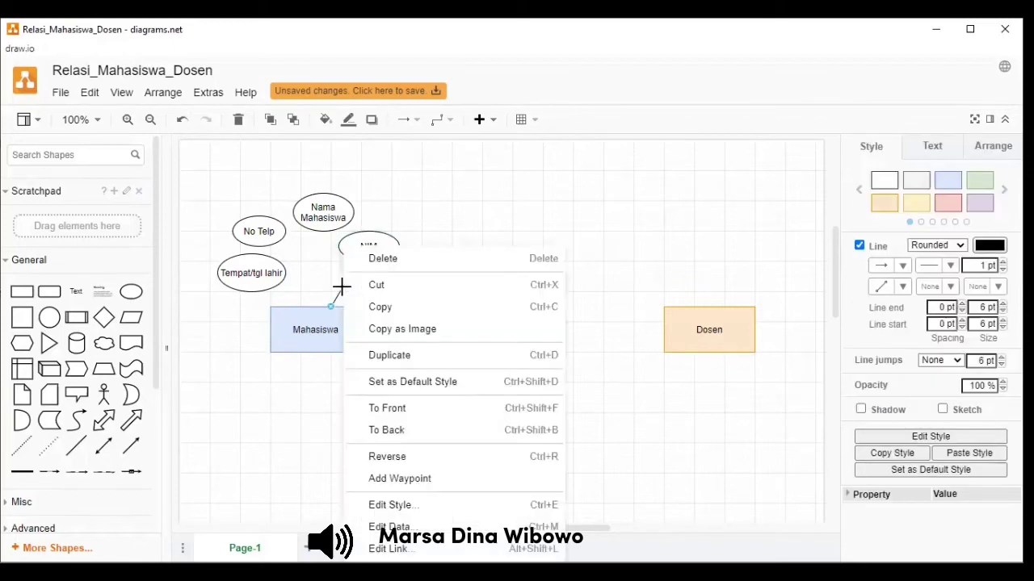
left_click(386, 358)
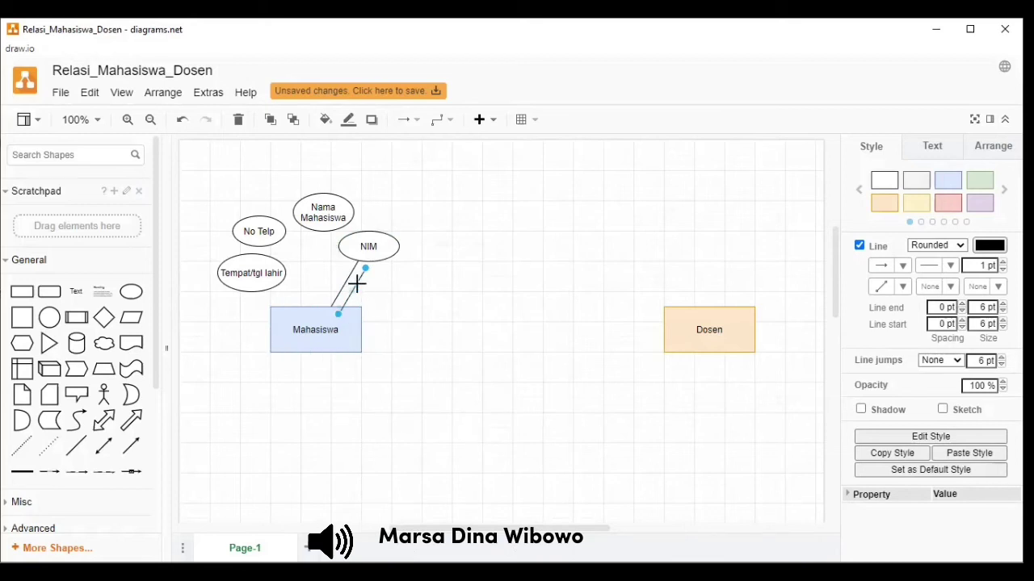
left_click_drag(353, 288, 317, 310)
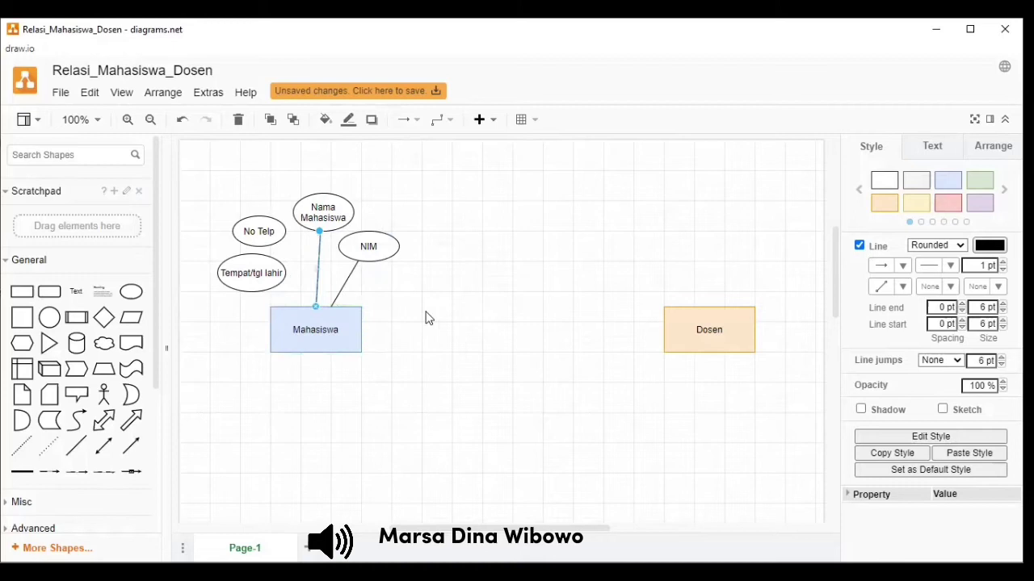
- Duplicate the NIM line again and use the copy to connect Mahasiswa to its No Telp ellipse
left_click(350, 281)
right_click(353, 279)
left_click(390, 357)
left_click_drag(355, 288, 315, 308)
left_click(424, 312)
- Connect Mahasiswa to the Tempat/tgl lahir ellipse with another duplicate of the NIM line
left_click(347, 278)
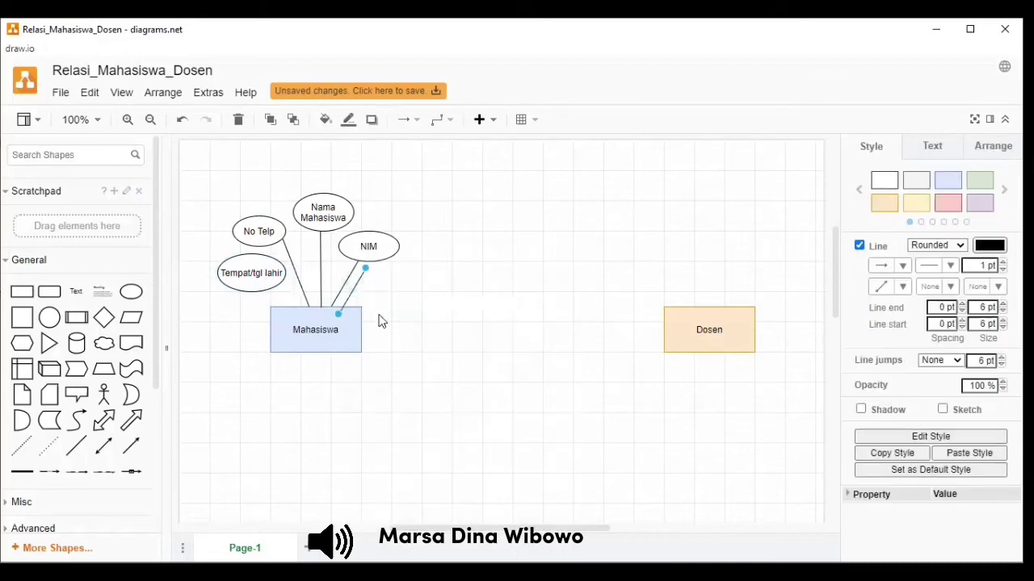
key("ctrl+d")
left_click(370, 286)
left_click_drag(349, 293, 281, 279)
left_click(502, 301)
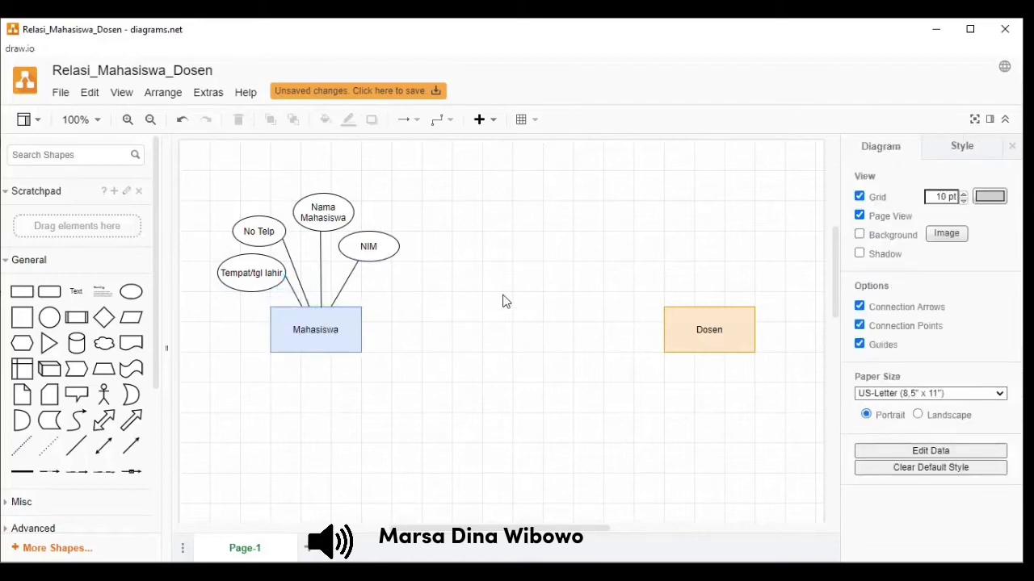
- Add a small ellipse labelled Nama Dosen above the Dosen rectangle
left_click(133, 300)
left_click_drag(525, 326, 560, 315)
double_click(560, 315)
type("Nama Dosen")
left_click_drag(610, 352, 775, 217)
- Add a small ellipse labelled ID Dosen to the left of the Nama Dosen ellipse
left_click(131, 292)
type("ID Dosen")
left_click_drag(549, 367, 649, 263)
- Add a small ellipse labelled No Telp to the right of the Nama Dosen ellipse
left_click(131, 292)
type("No Telp")
left_click_drag(549, 367, 775, 259)
left_click(240, 354)
- Add a small ellipse labelled Alamat below the ID Dosen ellipse, beside the Dosen rectangle
left_click(131, 292)
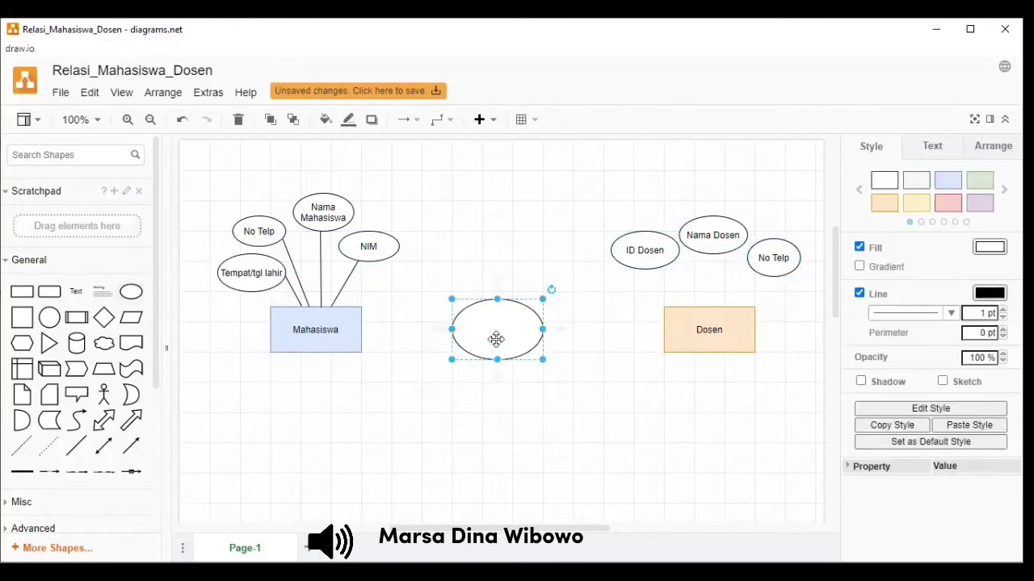
double_click(492, 335)
type("Alamat")
left_click_drag(549, 366, 634, 293)
left_click(487, 415)
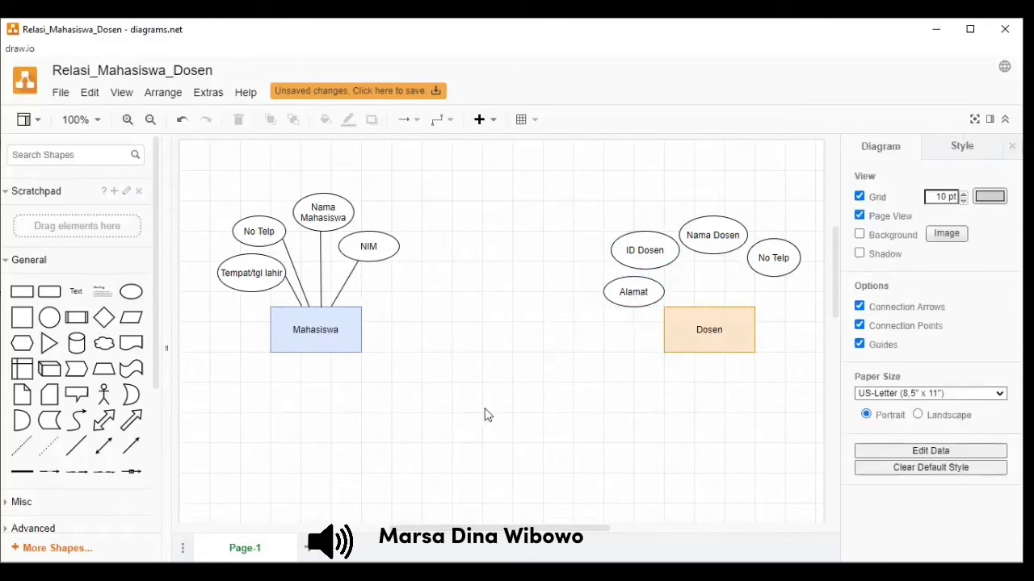
- Connect the Dosen rectangle to the Nama Dosen ellipse with a plain straight line
left_click(81, 450)
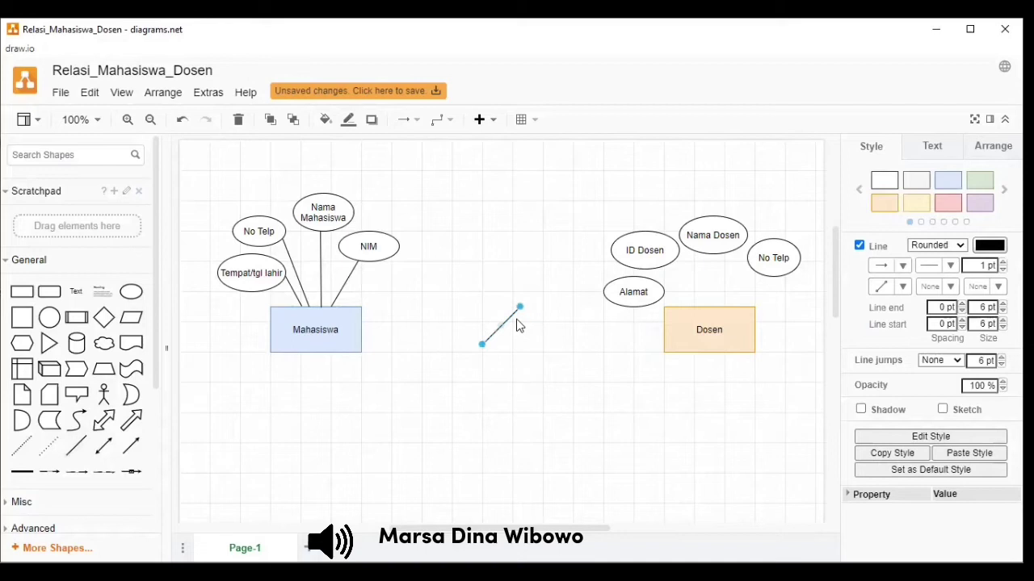
left_click_drag(511, 316, 716, 305)
left_click_drag(716, 270, 721, 332)
left_click(743, 296)
- Copy the Nama Dosen line and use the copy to connect Dosen to its No Telp ellipse
left_click(716, 284)
key("ctrl+v")
left_click(748, 302)
- Connect the Dosen rectangle to the ID Dosen ellipse with another copy of the line
left_click(725, 274)
left_click_drag(724, 262, 662, 266)
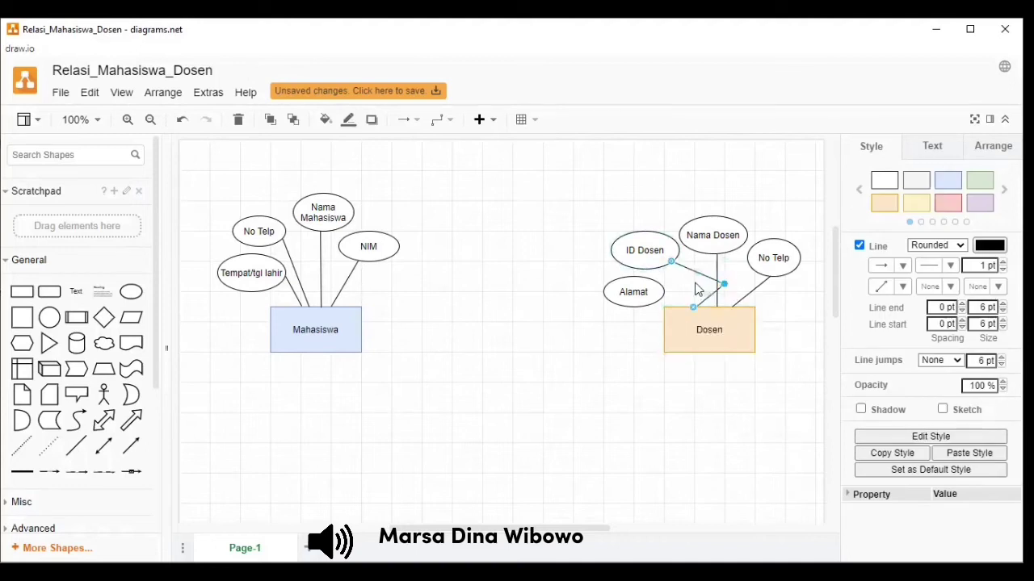
left_click(736, 381)
- Connect the Dosen rectangle to the Alamat ellipse with a further copy of the line
left_click_drag(693, 307, 678, 324)
right_click(716, 270)
left_click(745, 360)
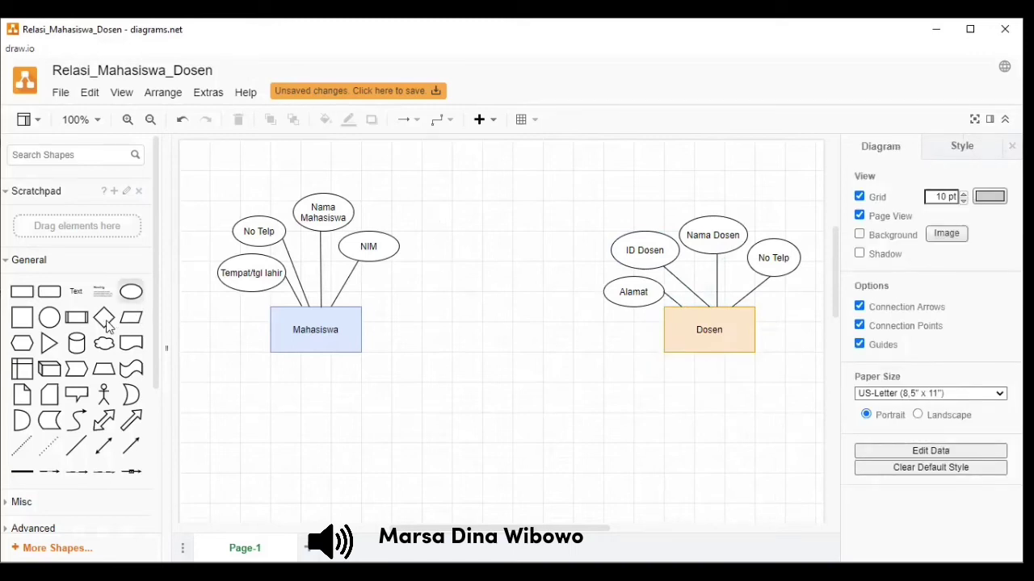
- Add a relationship diamond midway between the Mahasiswa and Dosen rectangles and label it "ajar"
left_click_drag(109, 326, 499, 331)
double_click(499, 331)
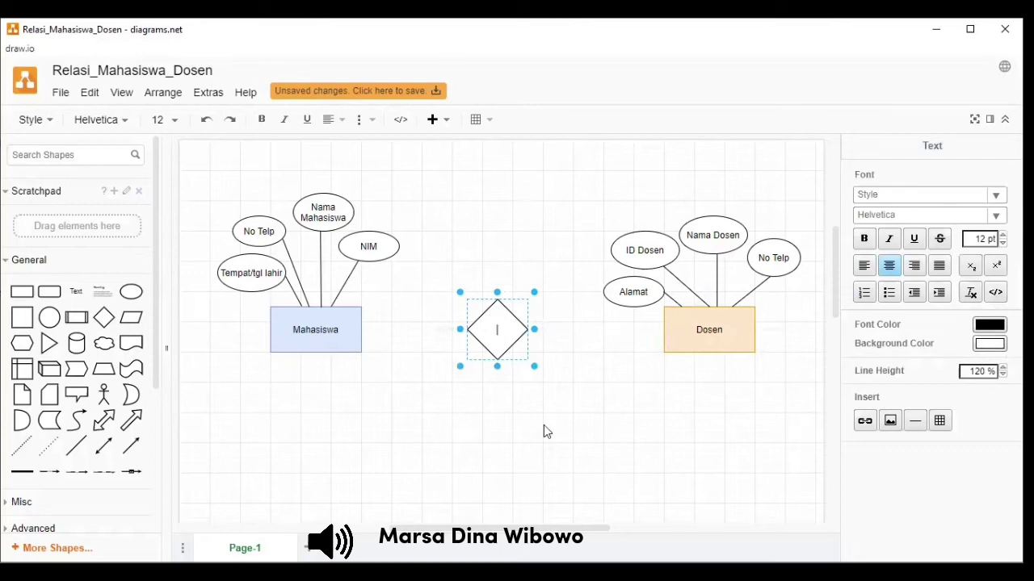
type("ajar")
- Widen the ajar diamond and set its label's font size to 20 pt
left_click_drag(532, 365, 514, 338)
double_click(512, 329)
type("20")
key("Return")
left_click(479, 422)
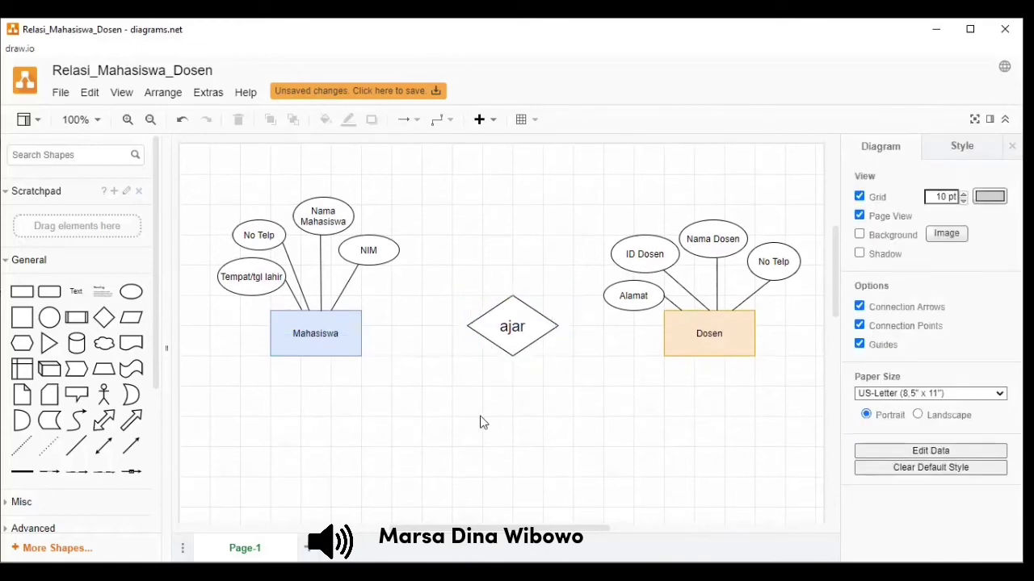
- Connect the Mahasiswa rectangle to the ajar diamond with a plain straight line, with the diamond level with both entities
left_click(77, 446)
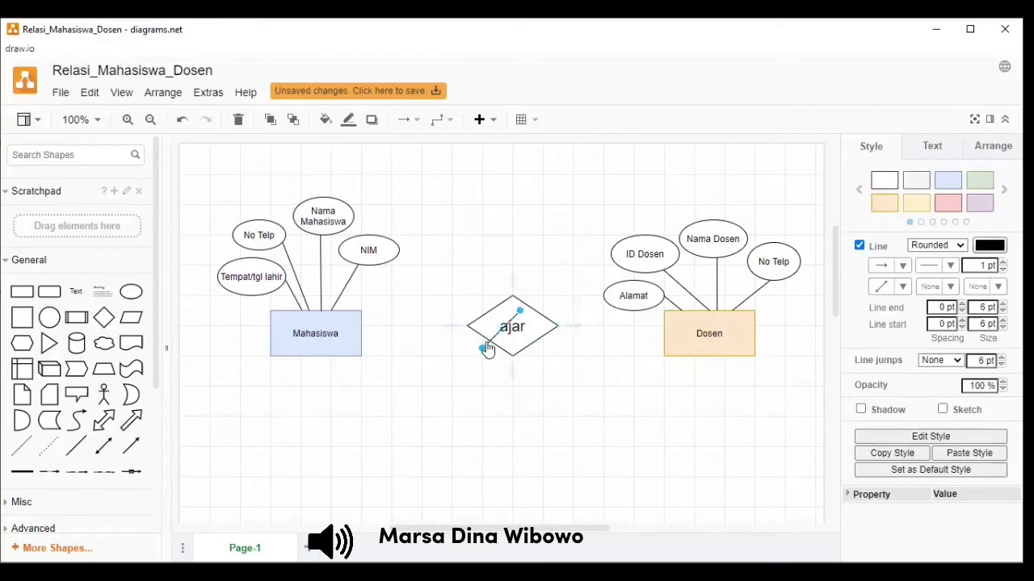
left_click_drag(494, 338, 472, 352)
left_click(512, 334)
- Duplicate the line between Mahasiswa and the diamond and use the copy to connect the diamond to the Dosen rectangle
right_click(391, 332)
left_click(419, 355)
left_click_drag(590, 356, 592, 336)
left_click(588, 366)
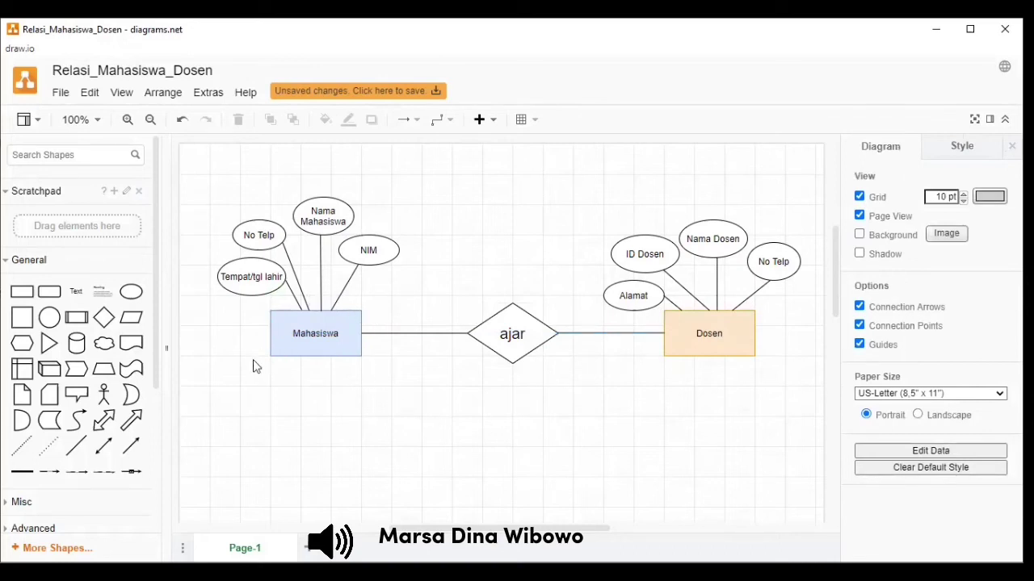
left_click(327, 336)
left_click(697, 341)
key("Escape")
left_click(336, 346)
left_click(244, 271)
- Save a copy of the diagram as the editable bitmap image Relasi_Mahasiswa_Dosen.png in the current folder
left_click(60, 93)
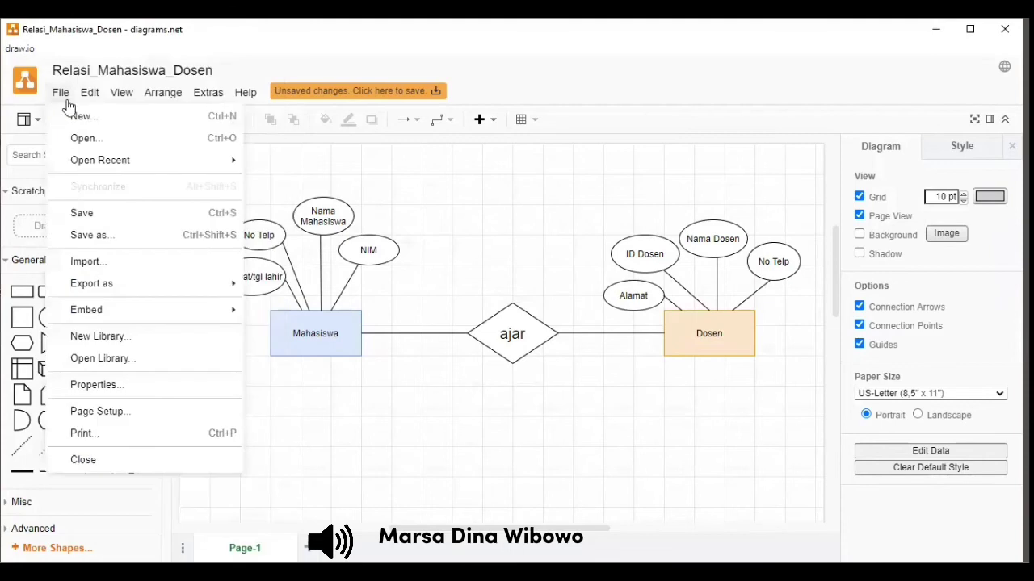
left_click(91, 235)
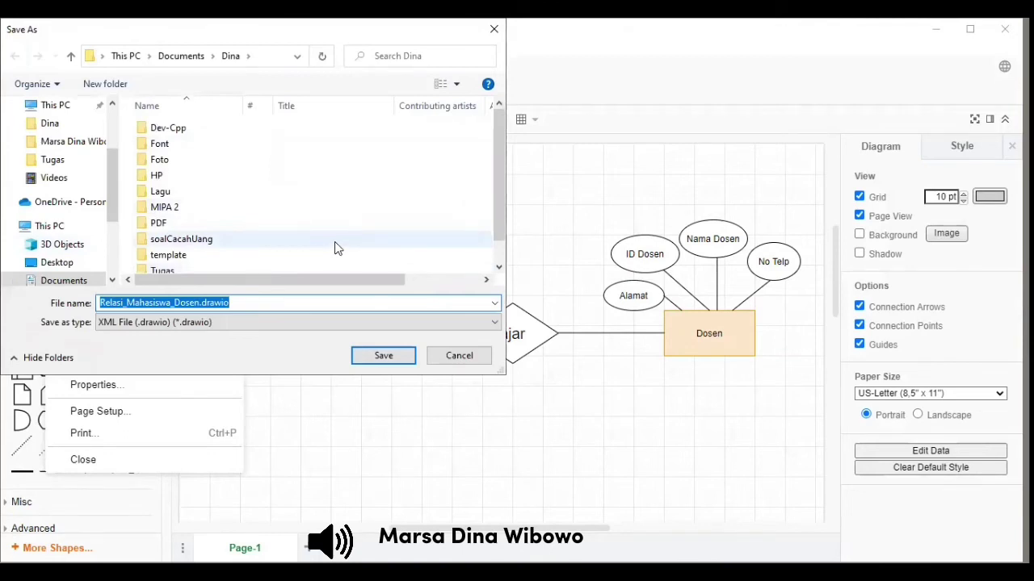
scroll(337, 248, "down", 1)
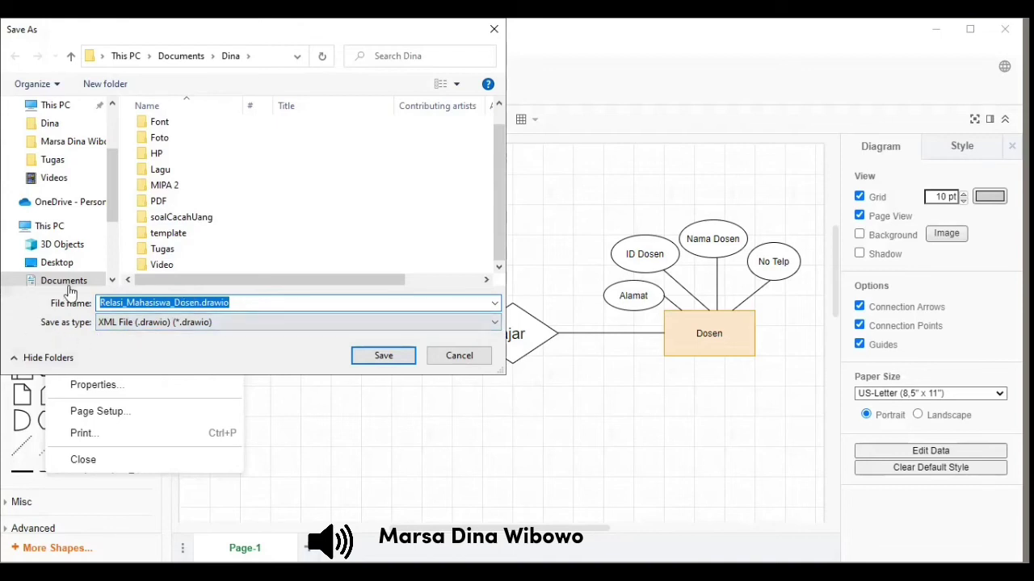
left_click(283, 325)
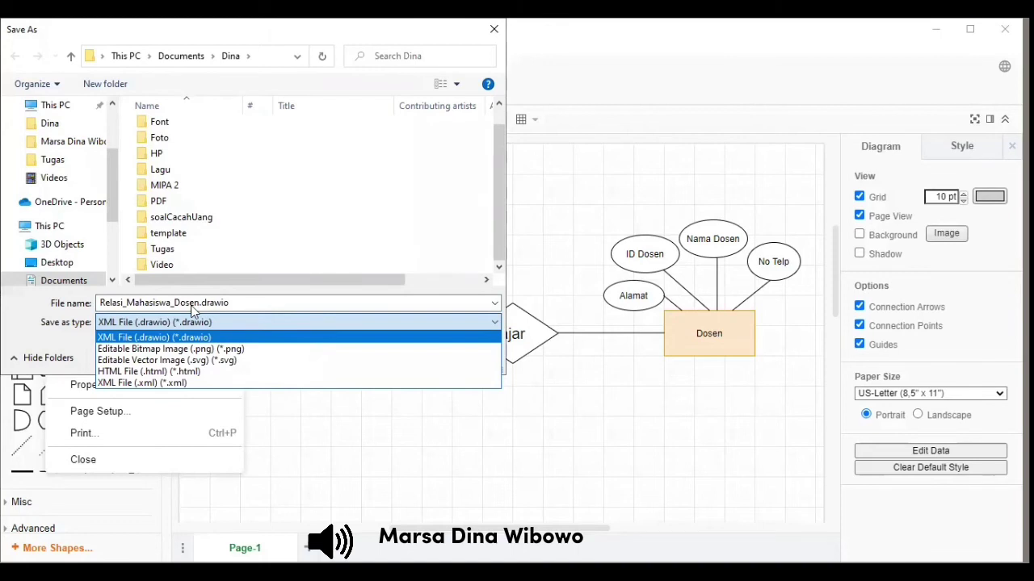
left_click(224, 350)
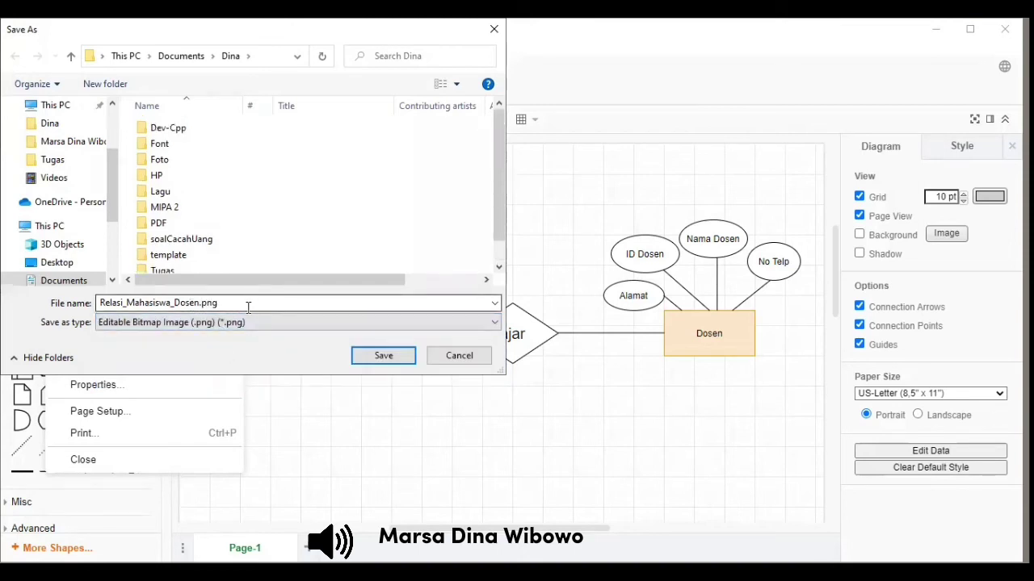
left_click(389, 352)
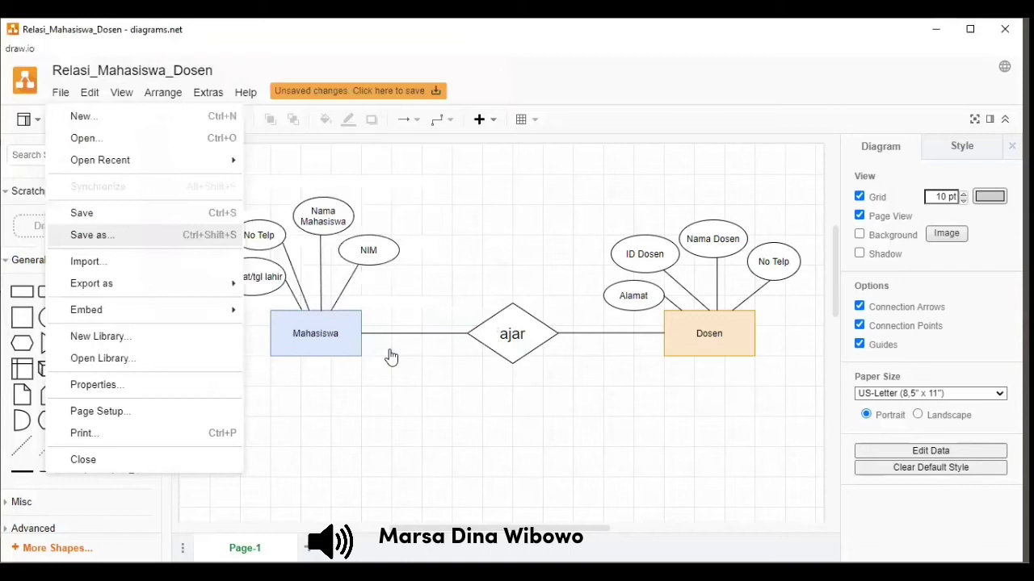
left_click(391, 357)
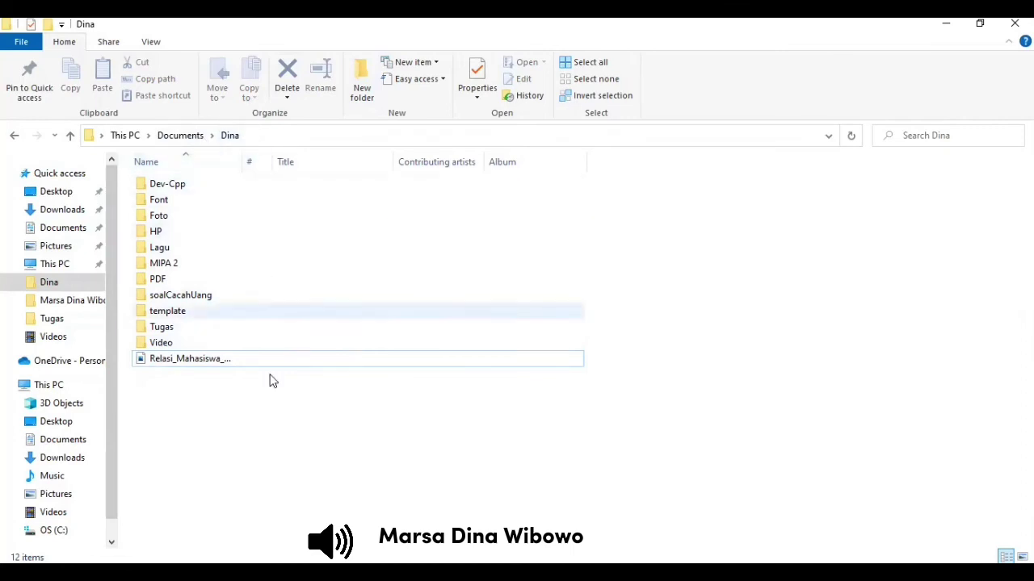
- Open the saved Relasi_Mahasiswa_Dosen.png image from its folder in File Explorer
left_click(201, 363)
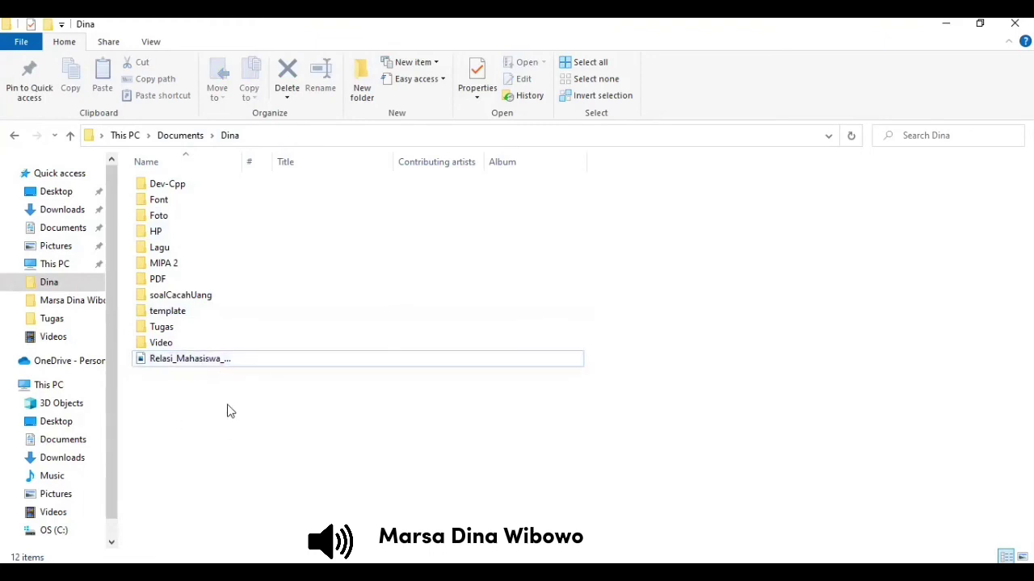
double_click(209, 361)
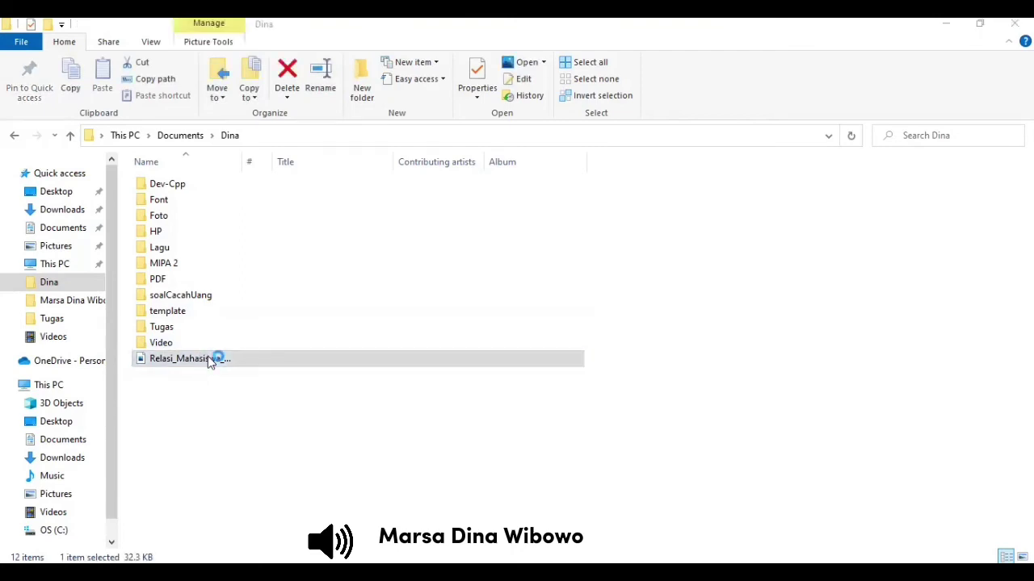